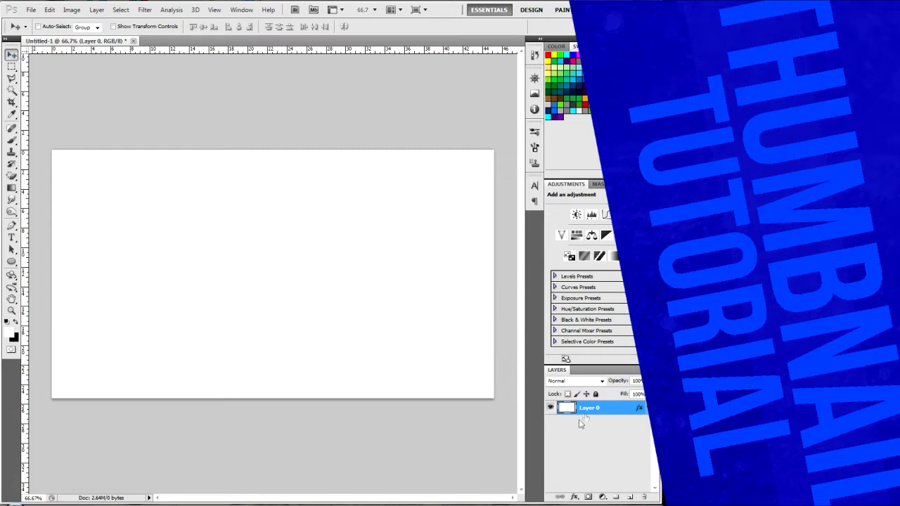
# Examine the blue gradient used by Layer 0's Gradient Overlay style
pyautogui.doubleClick(617, 412)
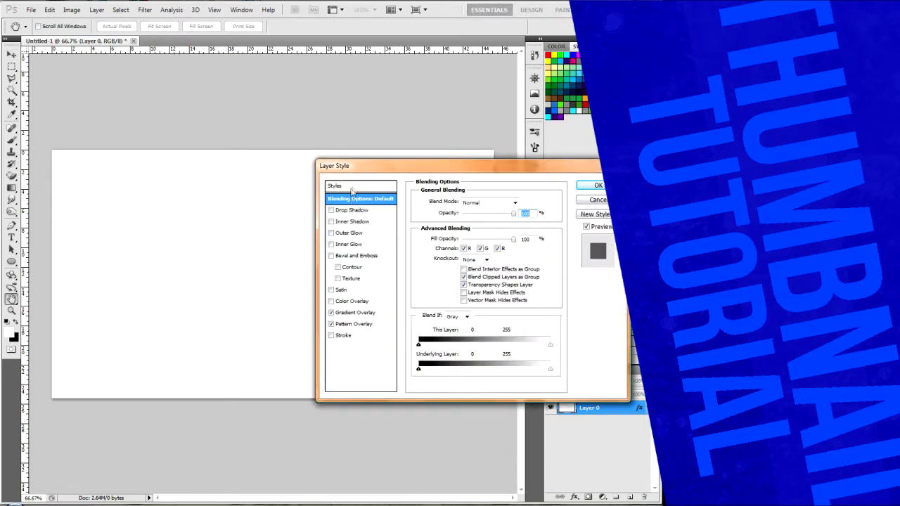
pyautogui.click(351, 313)
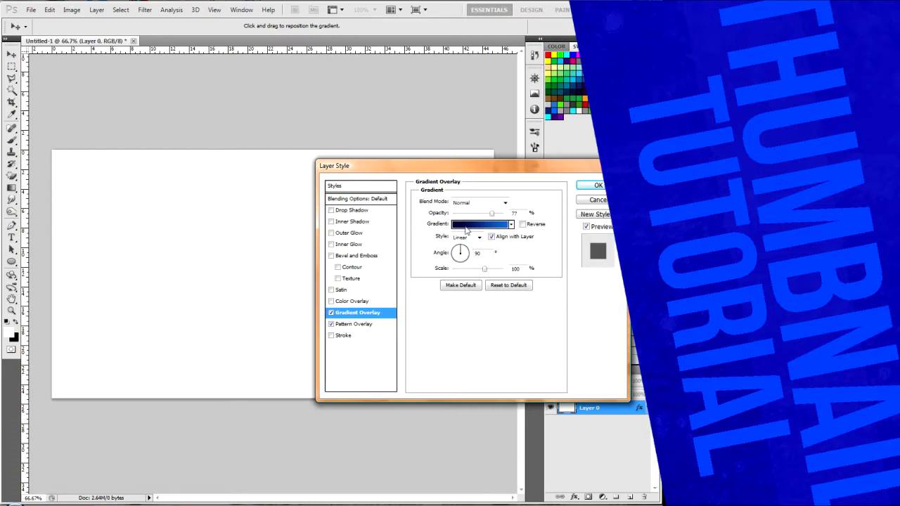
pyautogui.click(477, 228)
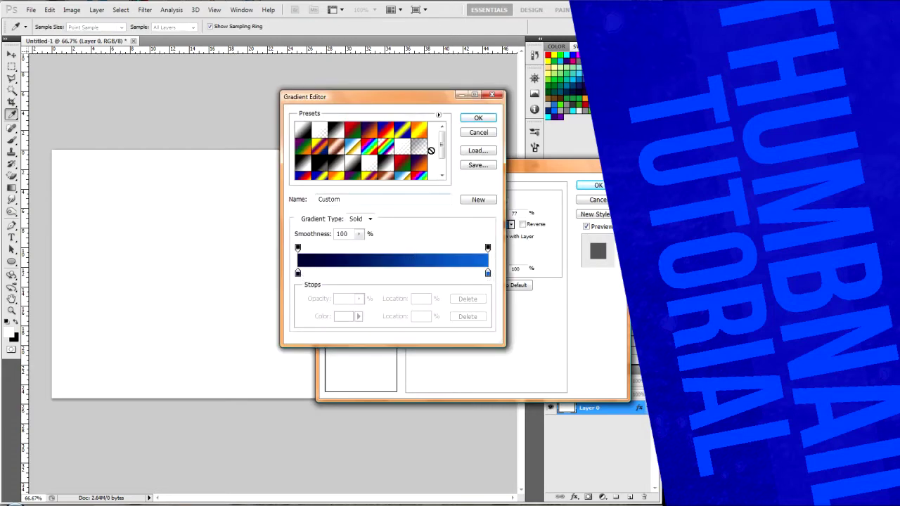
pyautogui.click(476, 118)
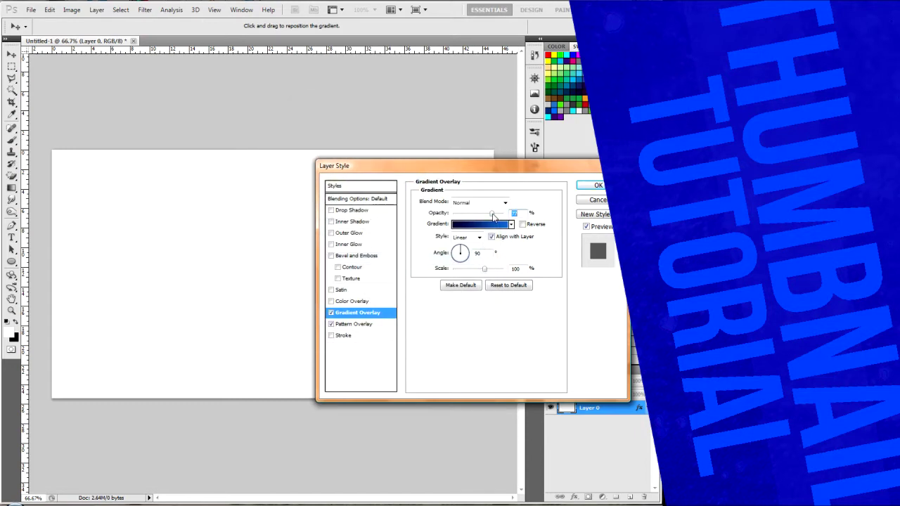
# Choose another dark grunge texture for Layer 0's Pattern Overlay, apply the style and turn on the layer's effects
pyautogui.click(351, 325)
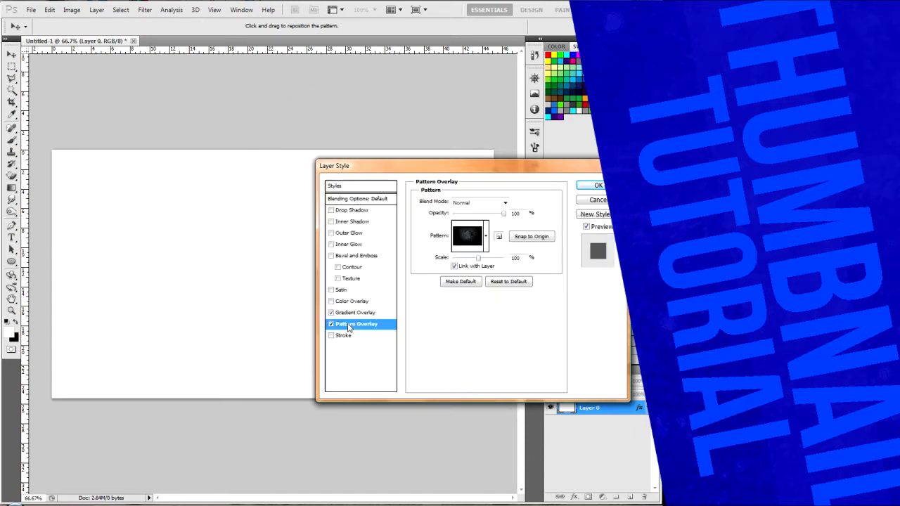
pyautogui.click(485, 236)
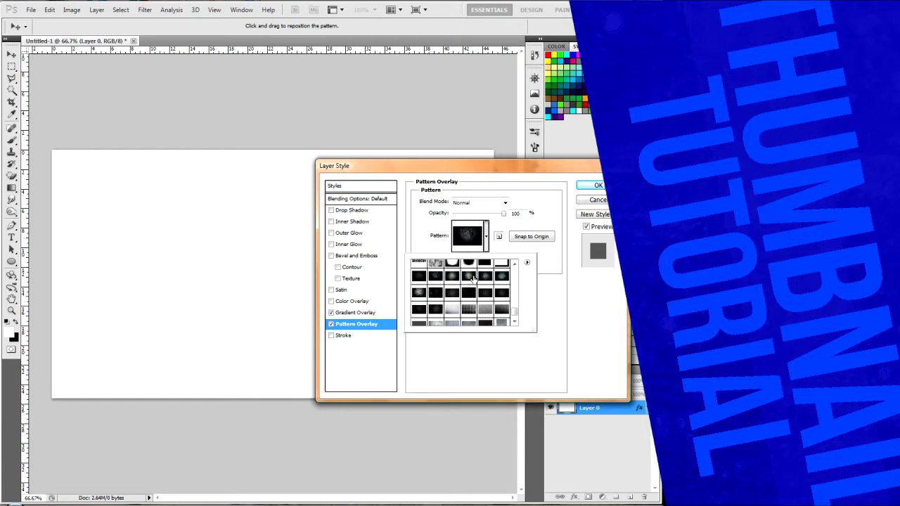
pyautogui.click(485, 277)
pyautogui.click(492, 245)
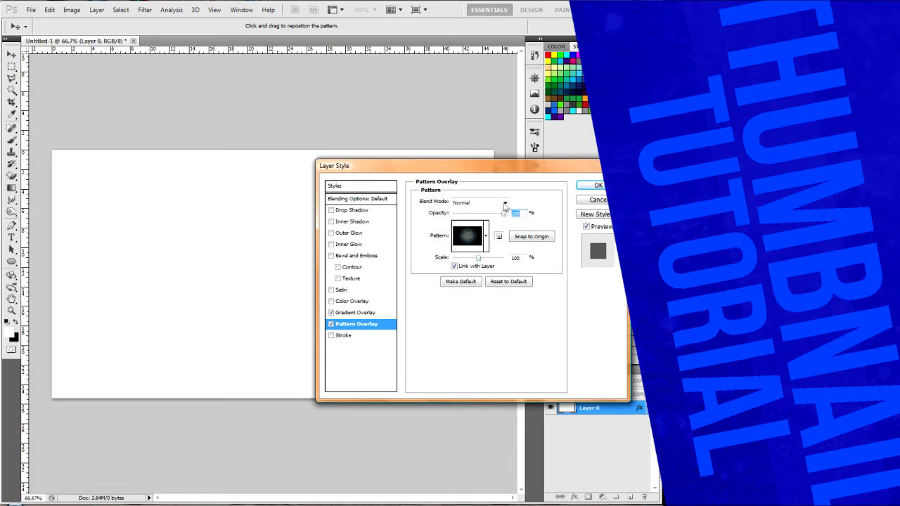
pyautogui.click(349, 314)
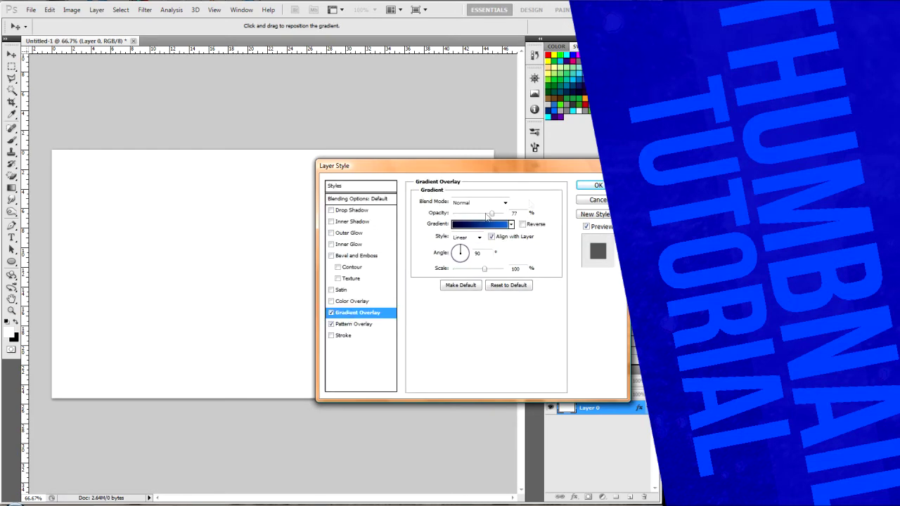
pyautogui.click(592, 185)
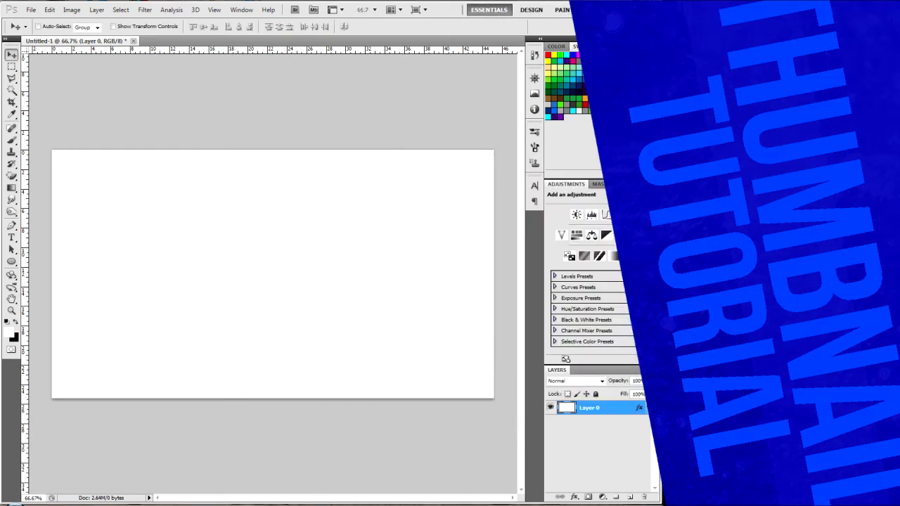
pyautogui.click(571, 419)
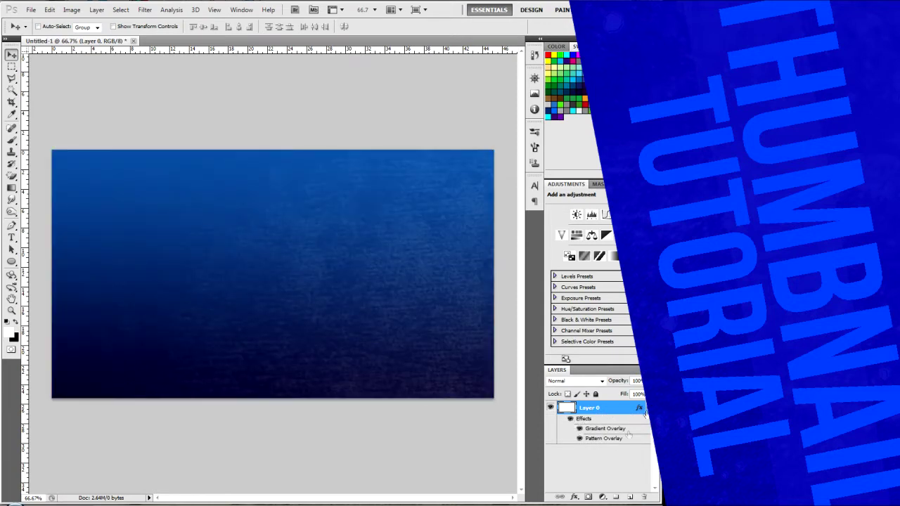
# Reposition Layer 0's Pattern Overlay so the texture spreads across the whole canvas
pyautogui.doubleClick(604, 438)
pyautogui.moveTo(424, 169); pyautogui.dragTo(596, 170)
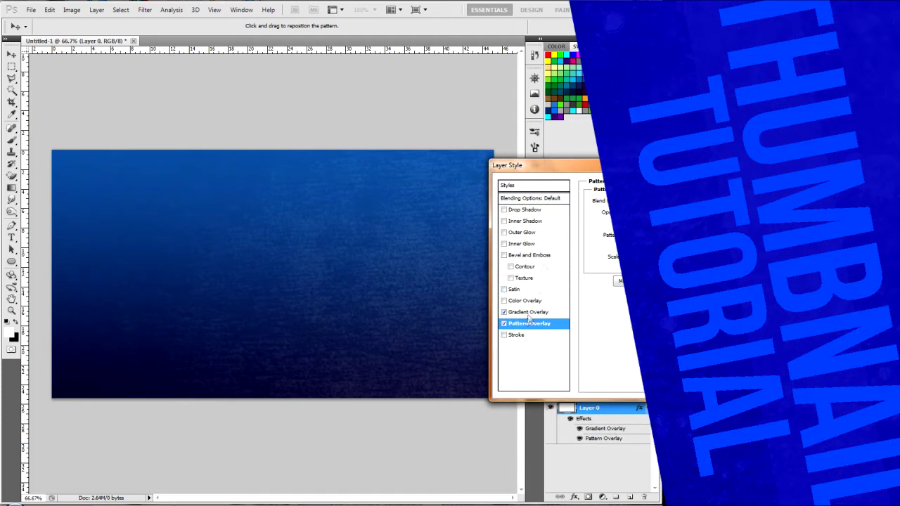
pyautogui.moveTo(401, 289); pyautogui.dragTo(172, 219)
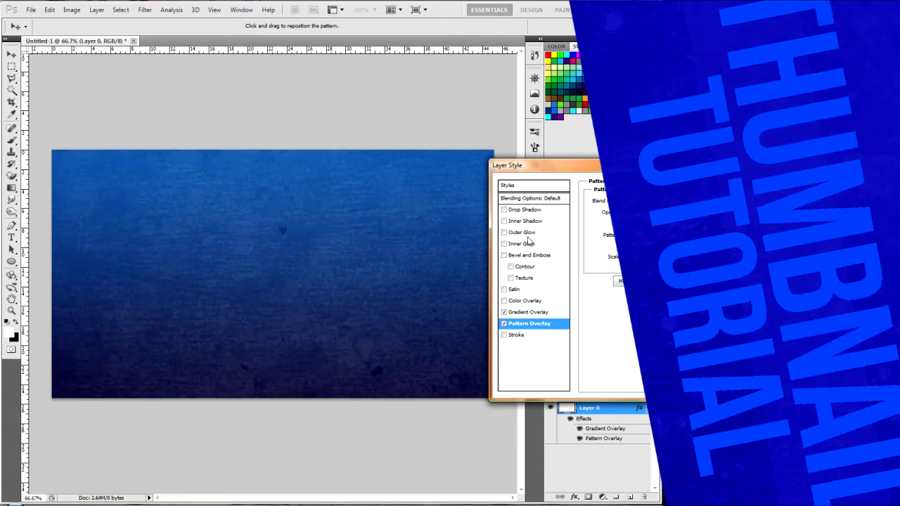
# Try a speckled grunge texture for the Pattern Overlay and shift it toward the right side of the canvas
pyautogui.click(636, 238)
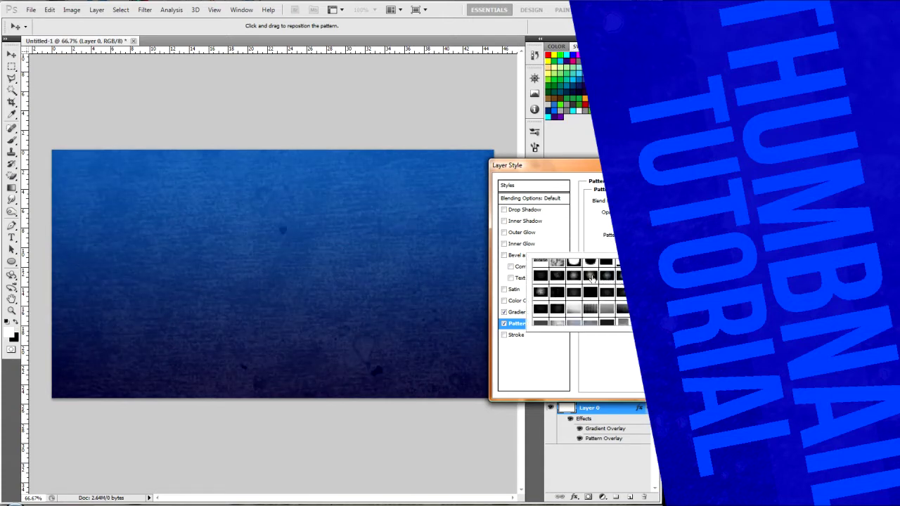
pyautogui.click(591, 279)
pyautogui.click(408, 284)
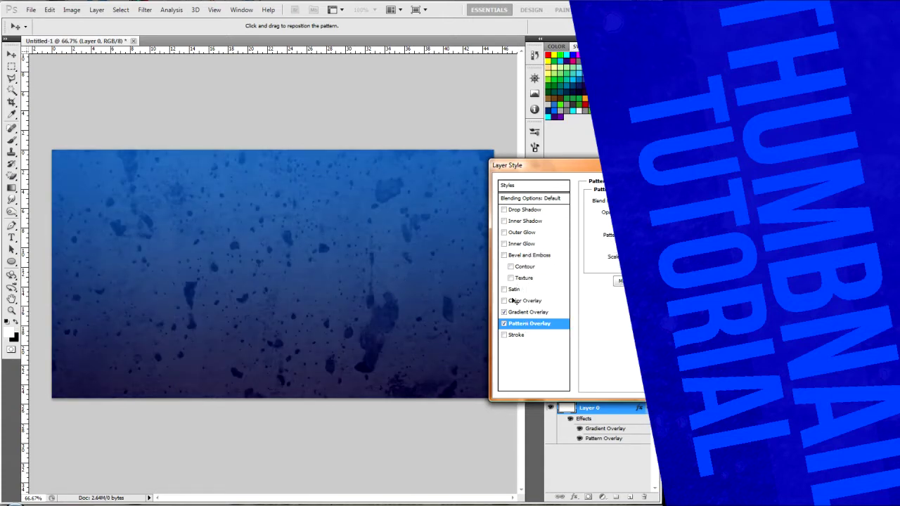
pyautogui.moveTo(341, 289); pyautogui.dragTo(419, 293)
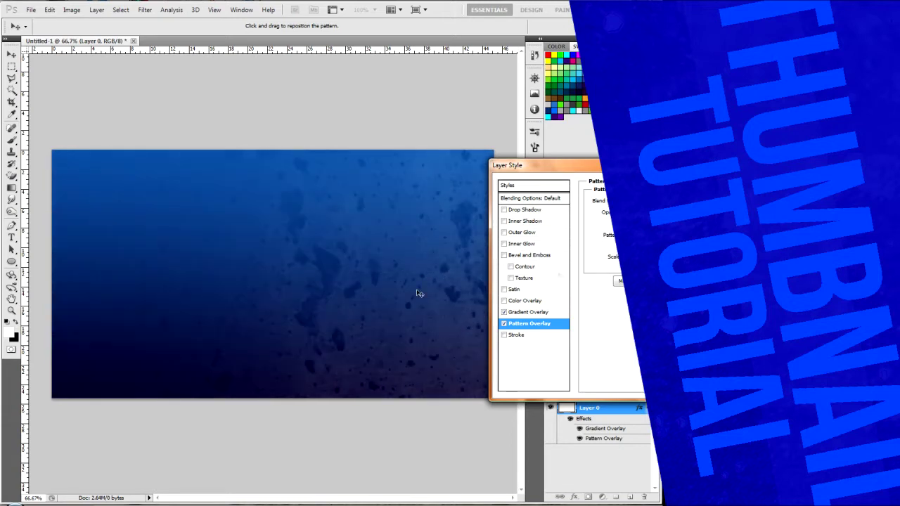
# Switch the Pattern Overlay to a stained grunge texture and position its large blotches near the canvas's upper edge, right of centre
pyautogui.click(624, 236)
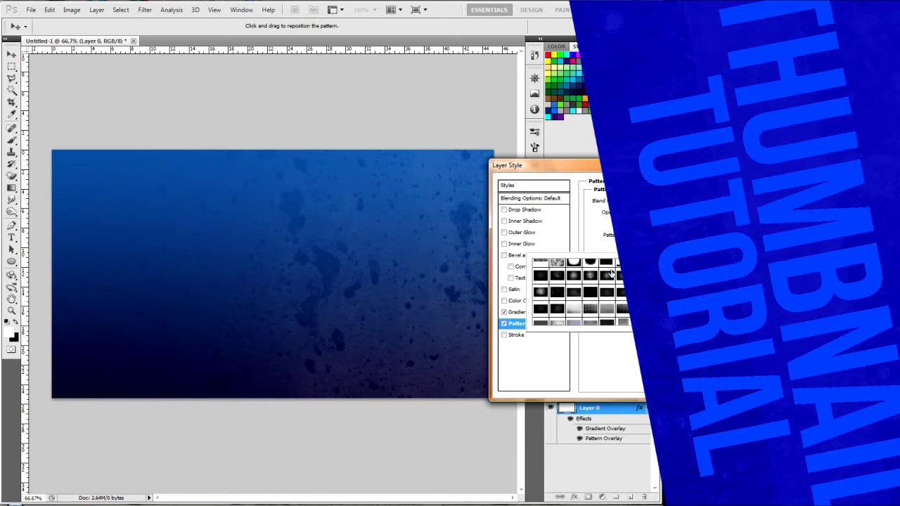
pyautogui.click(573, 288)
pyautogui.click(221, 233)
pyautogui.moveTo(220, 233); pyautogui.dragTo(336, 186)
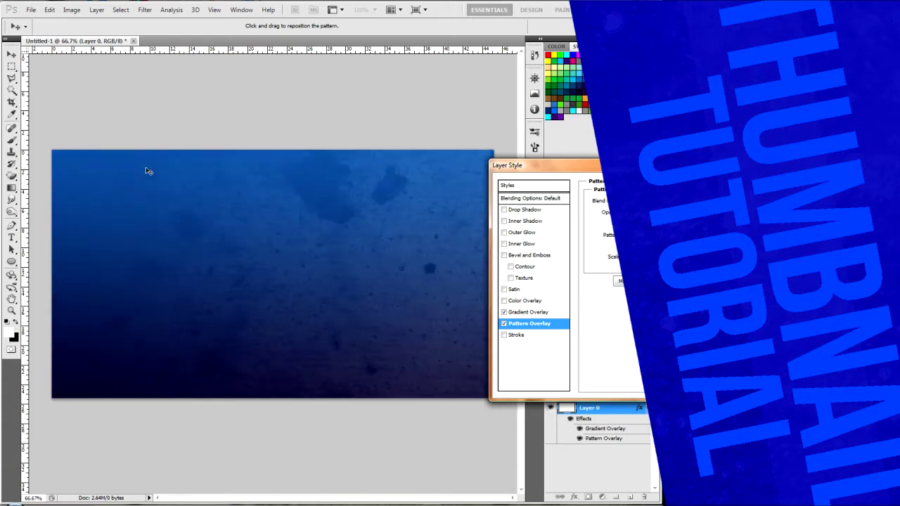
# Raise the Gradient Overlay's opacity slightly and apply Layer 0's style
pyautogui.click(517, 315)
pyautogui.moveTo(617, 172); pyautogui.dragTo(359, 344)
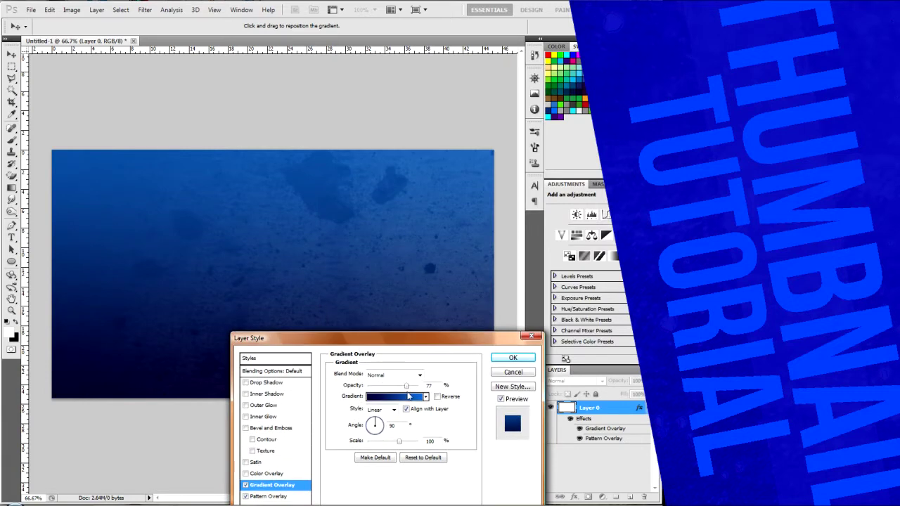
pyautogui.moveTo(414, 387); pyautogui.dragTo(412, 387)
pyautogui.click(500, 360)
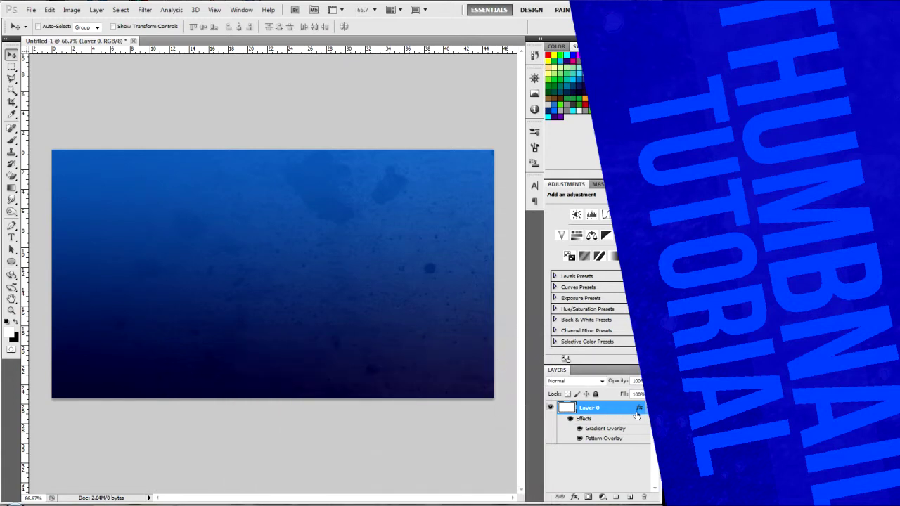
# Add a new layer and fill a full-width rectangular band across the middle of the canvas with black
pyautogui.click(645, 410)
pyautogui.click(630, 496)
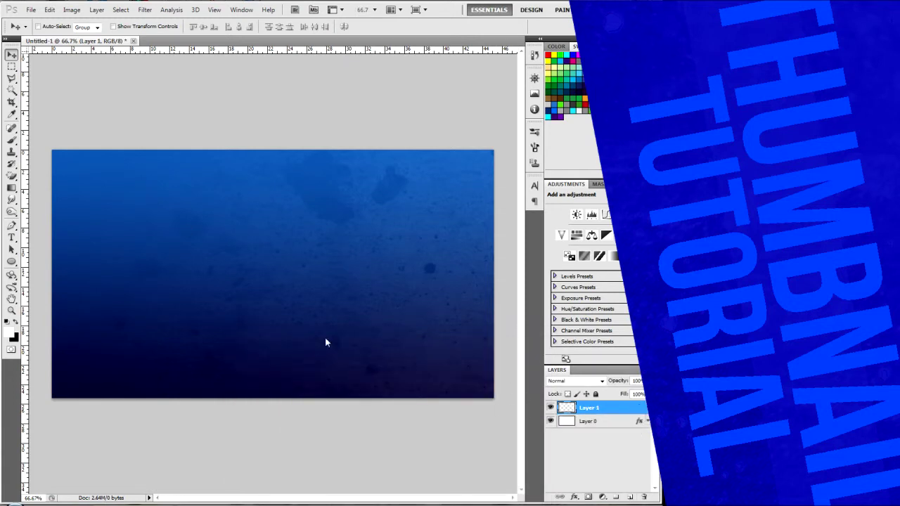
pyautogui.click(11, 66)
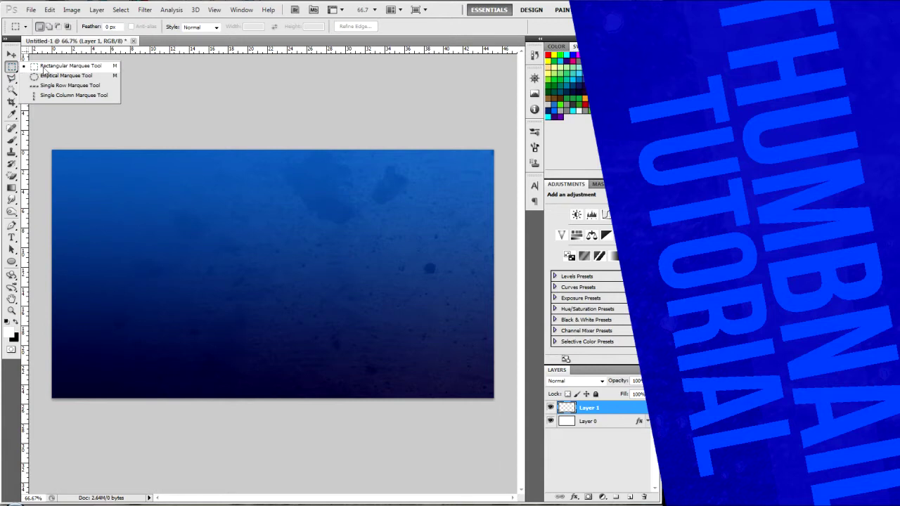
pyautogui.click(52, 66)
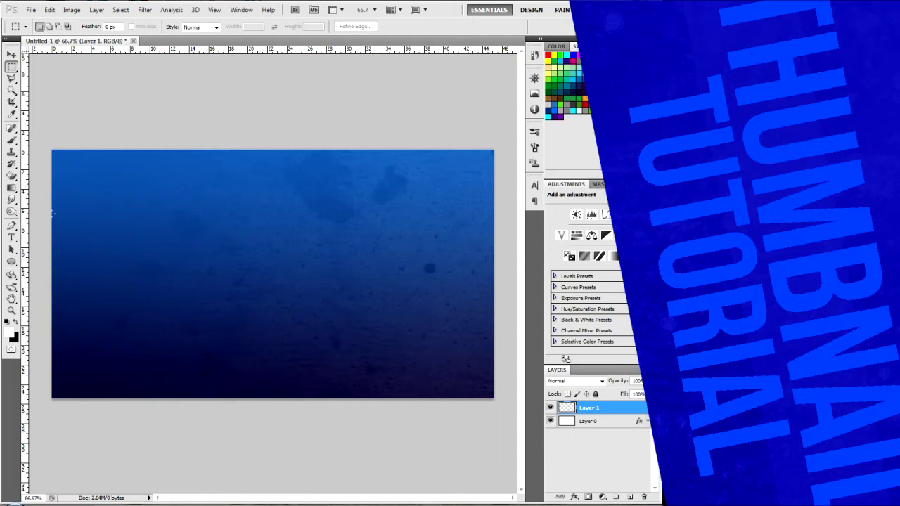
pyautogui.moveTo(52, 211); pyautogui.dragTo(501, 284)
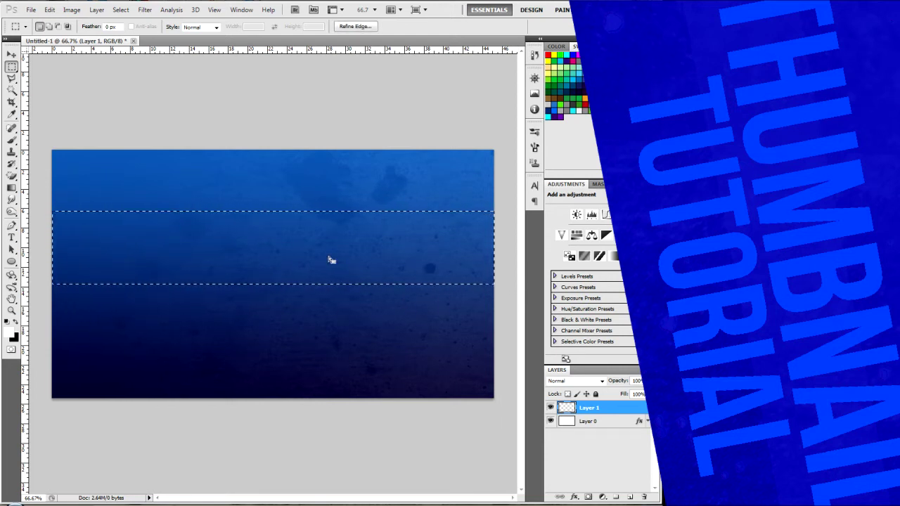
pyautogui.hotkey('alt', 'BackSpace')
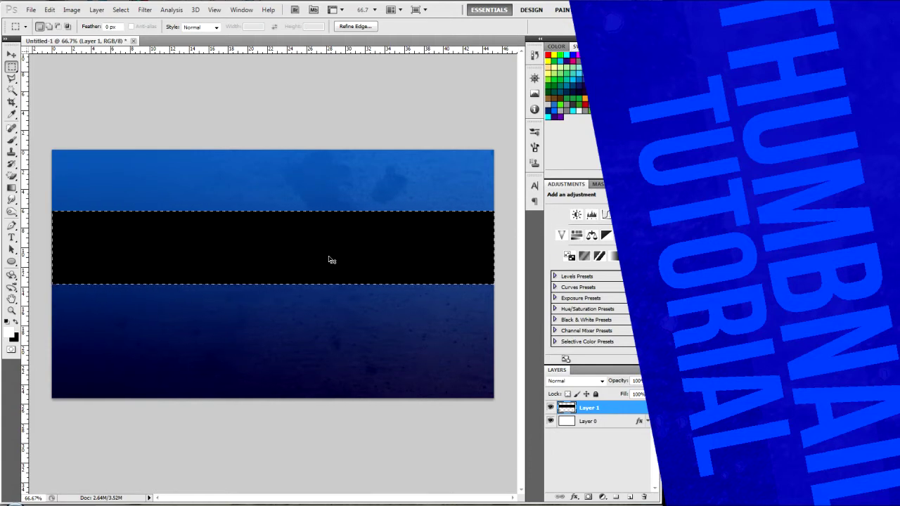
pyautogui.hotkey('ctrl', 'd')
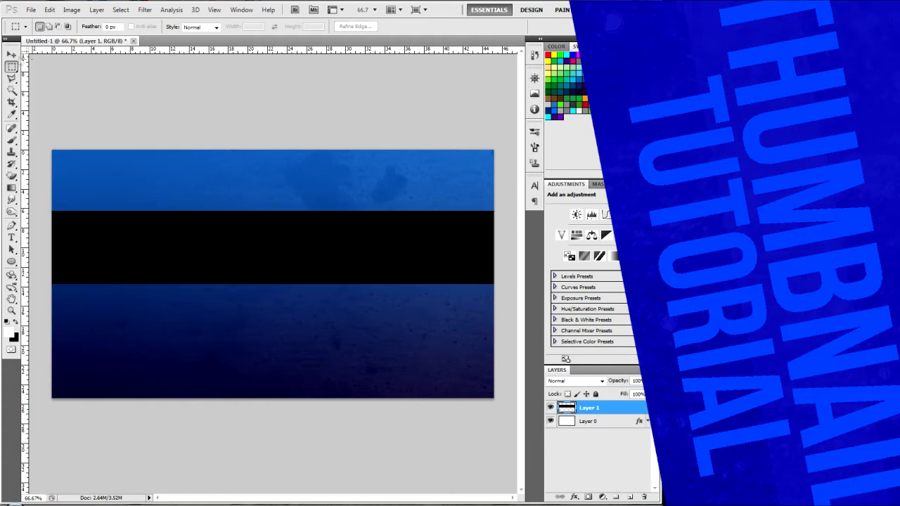
# Give the band on Layer 1 a deep blue Color Overlay in Normal mode
pyautogui.click(11, 54)
pyautogui.doubleClick(618, 411)
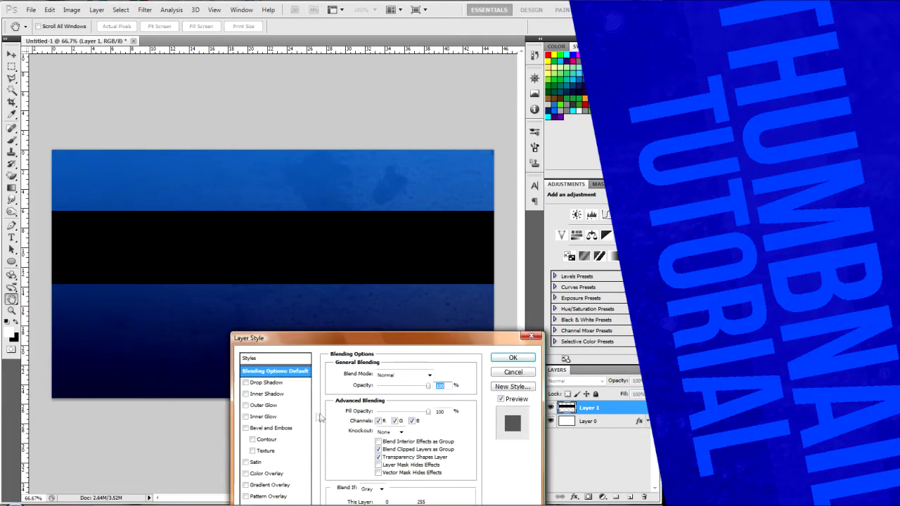
pyautogui.moveTo(298, 340); pyautogui.dragTo(320, 316)
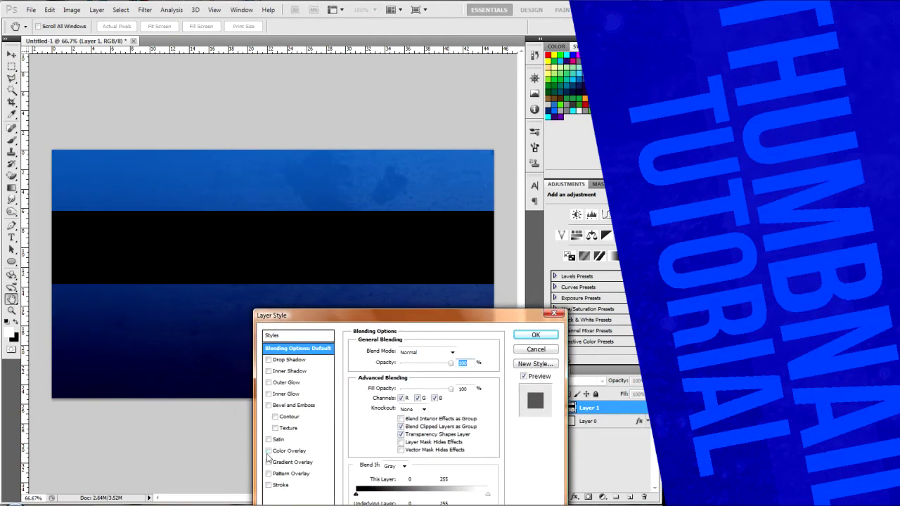
pyautogui.click(268, 450)
pyautogui.click(281, 452)
pyautogui.click(456, 353)
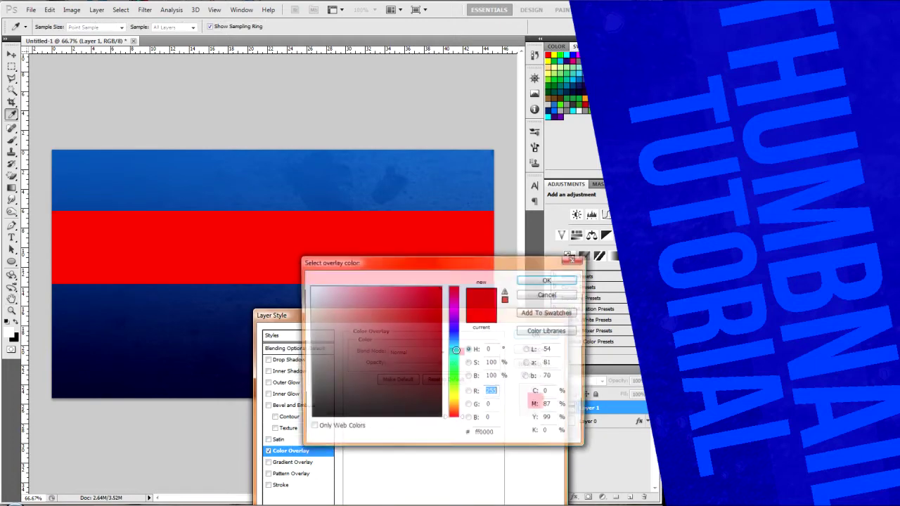
pyautogui.moveTo(458, 346)
pyautogui.mouseDown()
pyautogui.moveTo(450, 331)
pyautogui.moveTo(421, 324)
pyautogui.moveTo(422, 296)
pyautogui.moveTo(407, 317)
pyautogui.moveTo(415, 354)
pyautogui.moveTo(412, 322)
pyautogui.moveTo(428, 324)
pyautogui.mouseUp()
pyautogui.click(546, 281)
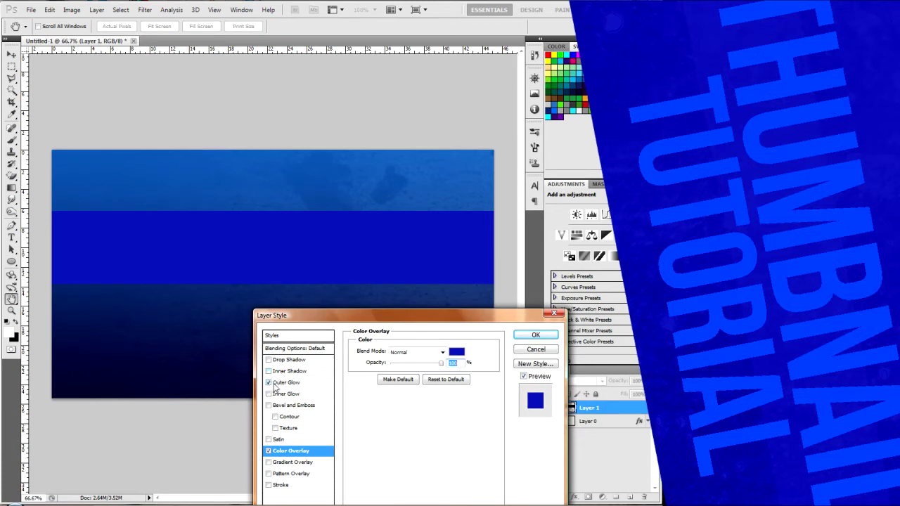
# Add an Outer Glow to the band with size 18 px and colour #1127ff
pyautogui.click(285, 382)
pyautogui.moveTo(394, 436); pyautogui.dragTo(398, 437)
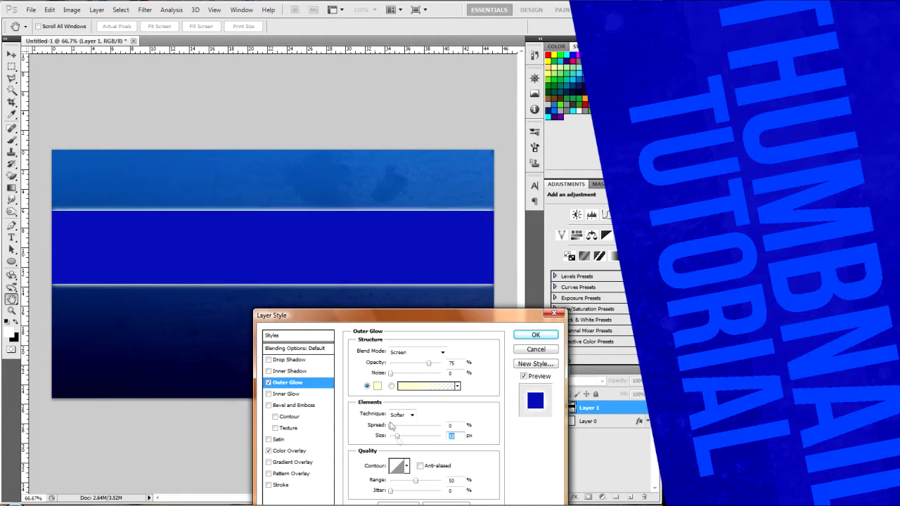
pyautogui.click(378, 386)
pyautogui.click(457, 343)
pyautogui.moveTo(457, 343); pyautogui.dragTo(457, 338)
pyautogui.click(428, 300)
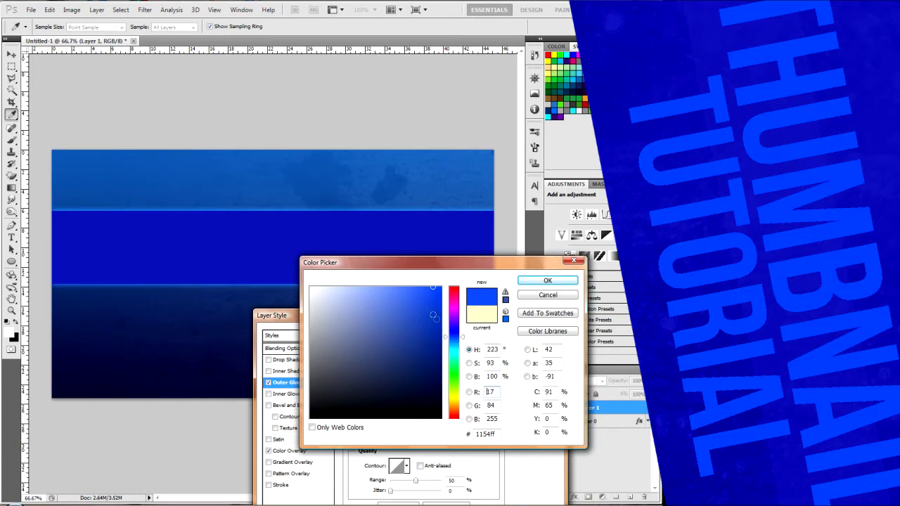
pyautogui.click(453, 343)
pyautogui.moveTo(453, 343); pyautogui.dragTo(453, 334)
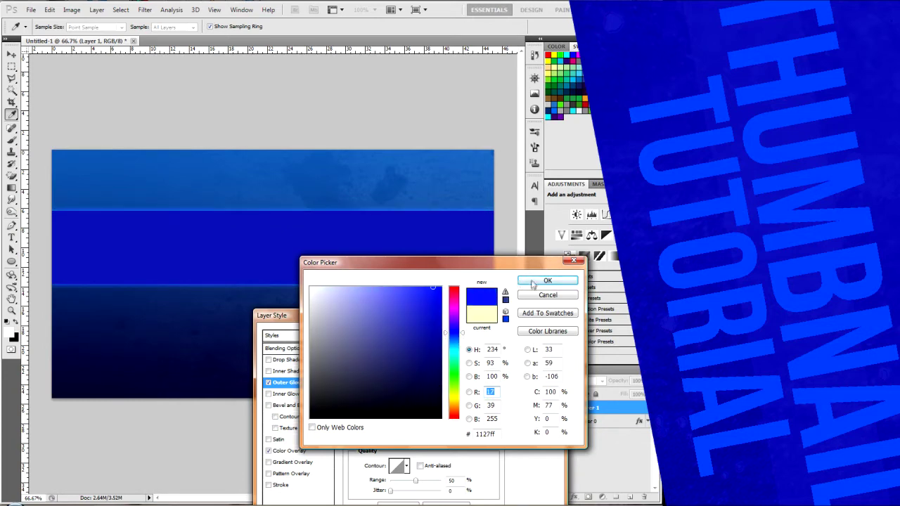
pyautogui.click(547, 280)
# Set the Outer Glow's blend mode to Overlay
pyautogui.click(441, 352)
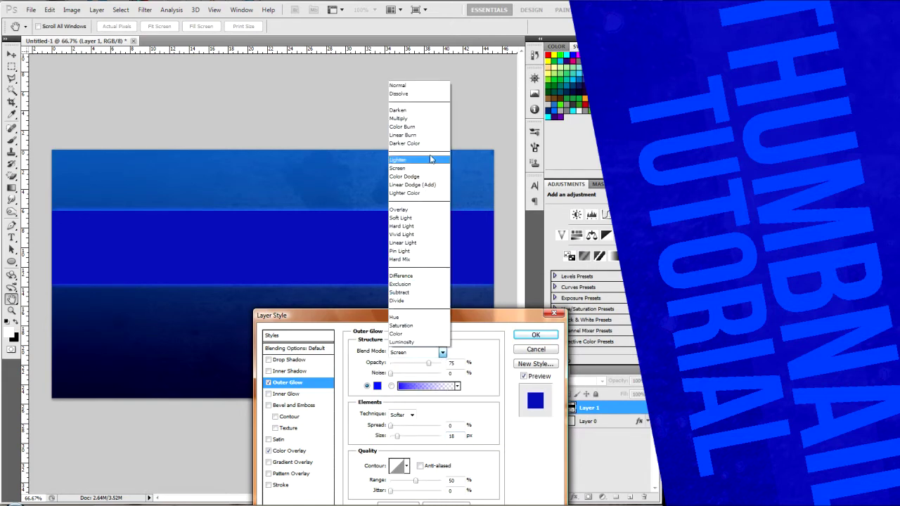
pyautogui.click(411, 93)
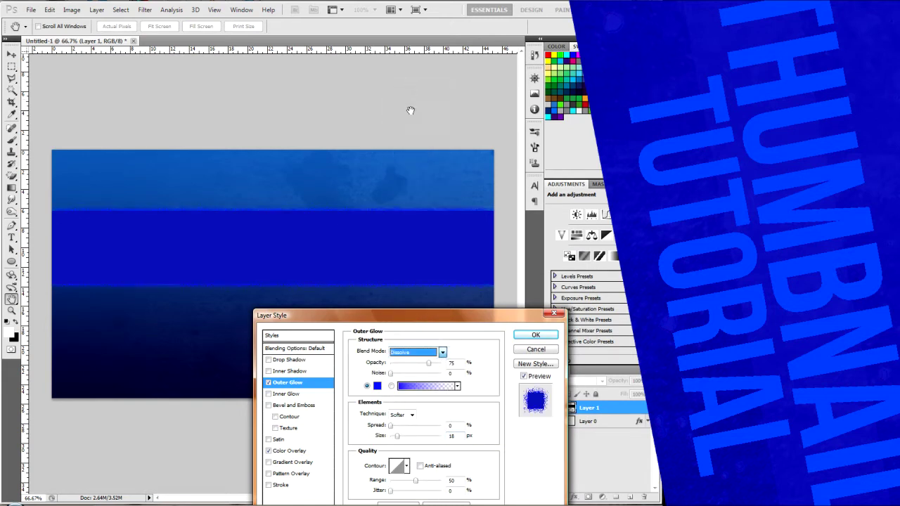
pyautogui.click(443, 352)
pyautogui.click(414, 203)
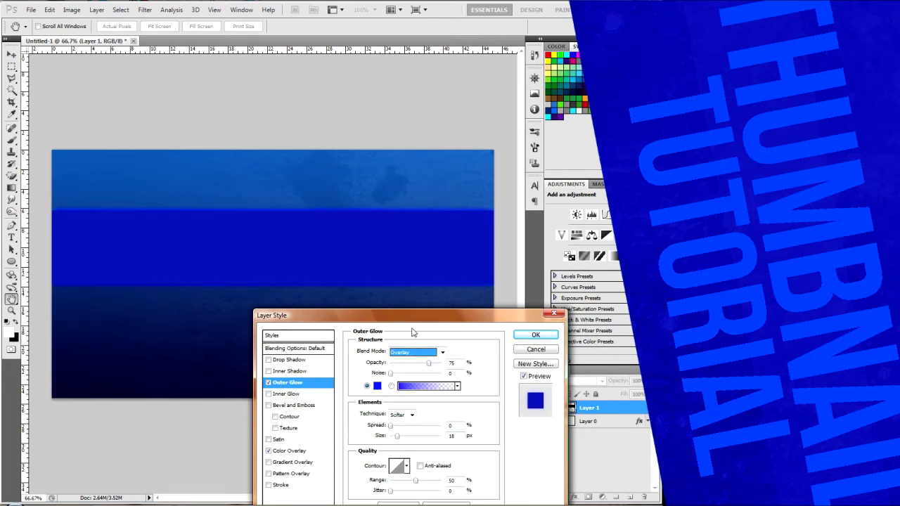
# Raise the Outer Glow's opacity to almost full strength and apply the layer style to the band
pyautogui.click(429, 362)
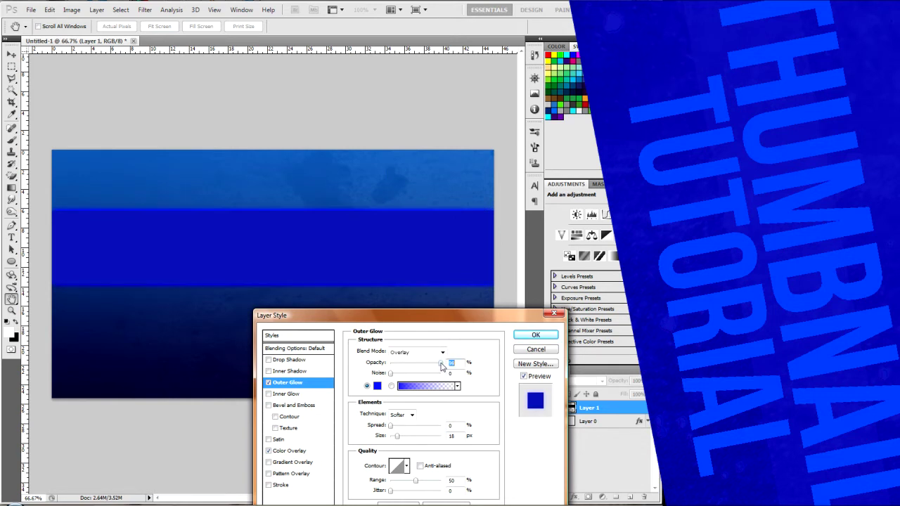
pyautogui.click(535, 334)
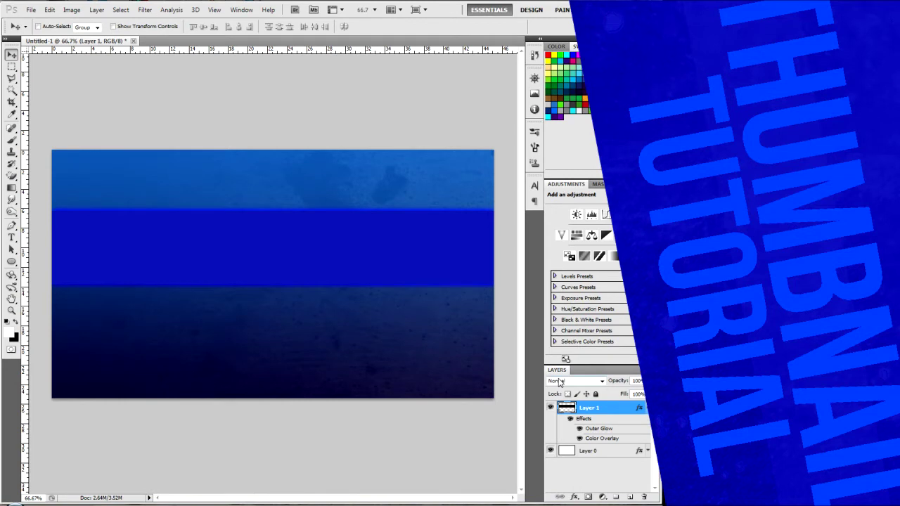
# Rotate the band on Layer 1 by -45° and move it diagonally across the canvas's upper-left corner
pyautogui.hotkey('ctrl', 't')
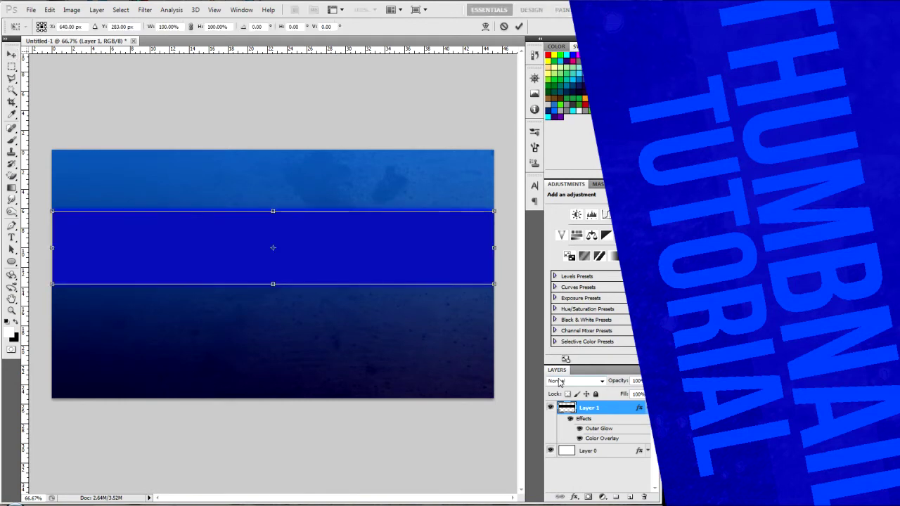
pyautogui.click(258, 26)
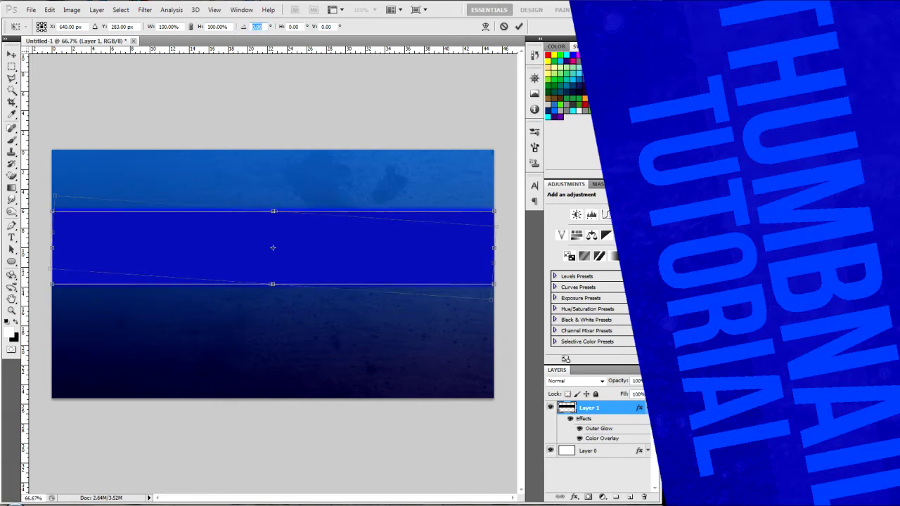
pyautogui.write('45')
pyautogui.press('Return')
pyautogui.press('BackSpace')
pyautogui.press('BackSpace')
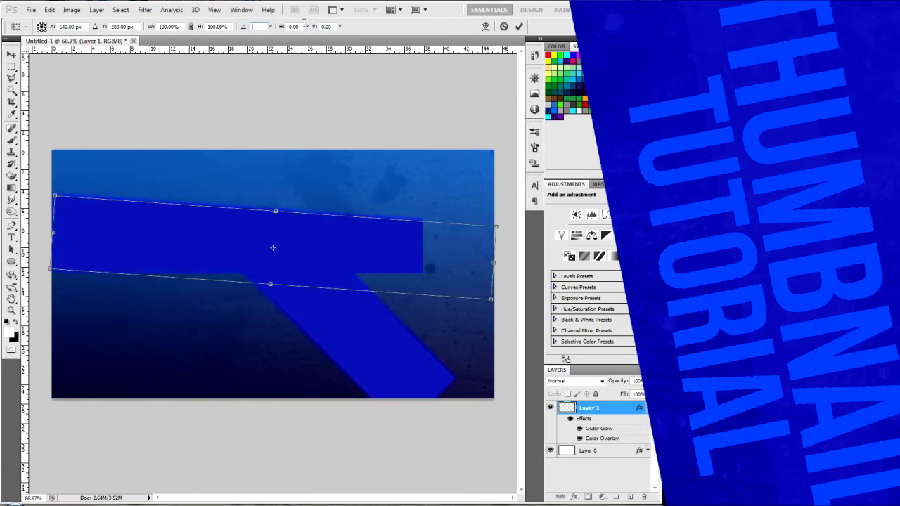
pyautogui.write('-45')
pyautogui.press('Return')
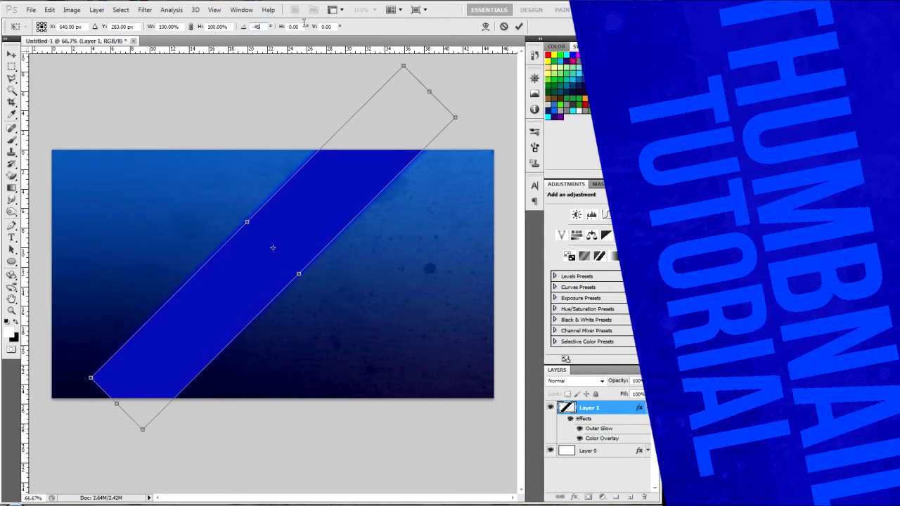
pyautogui.click(10, 54)
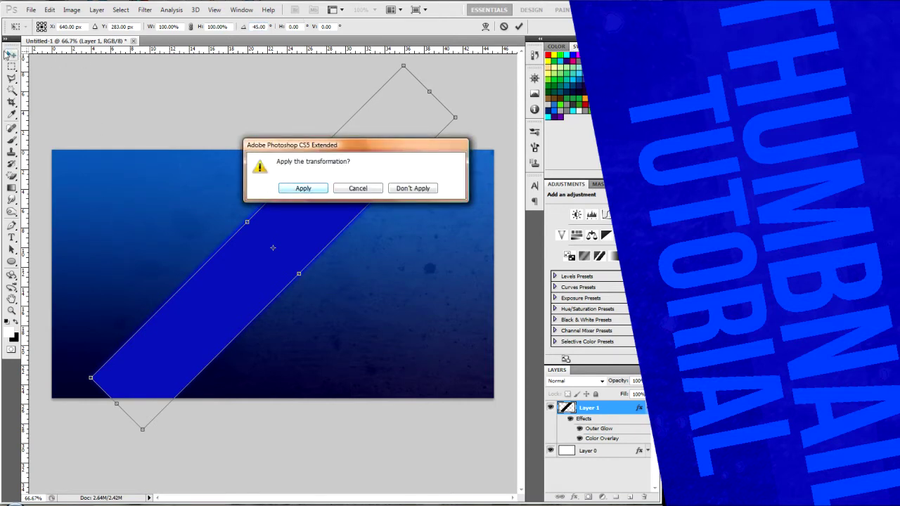
pyautogui.click(302, 189)
pyautogui.moveTo(245, 208); pyautogui.dragTo(173, 202)
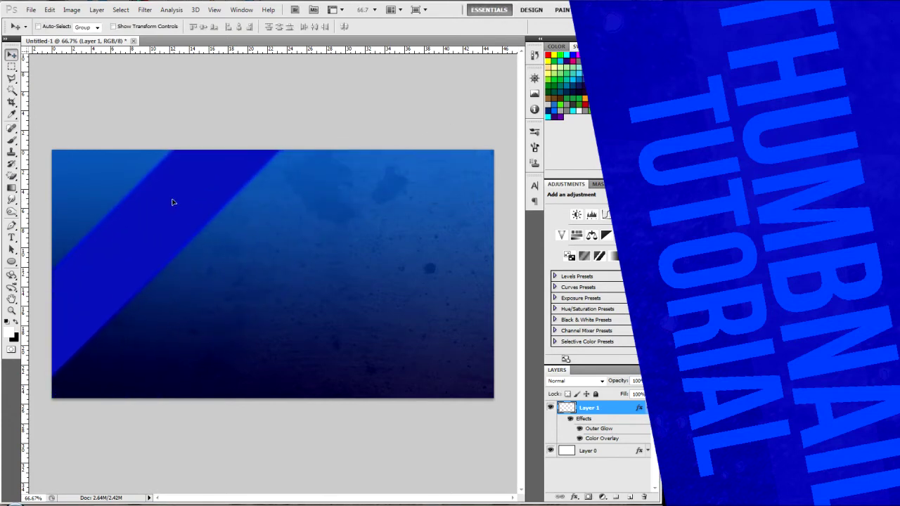
pyautogui.click(647, 408)
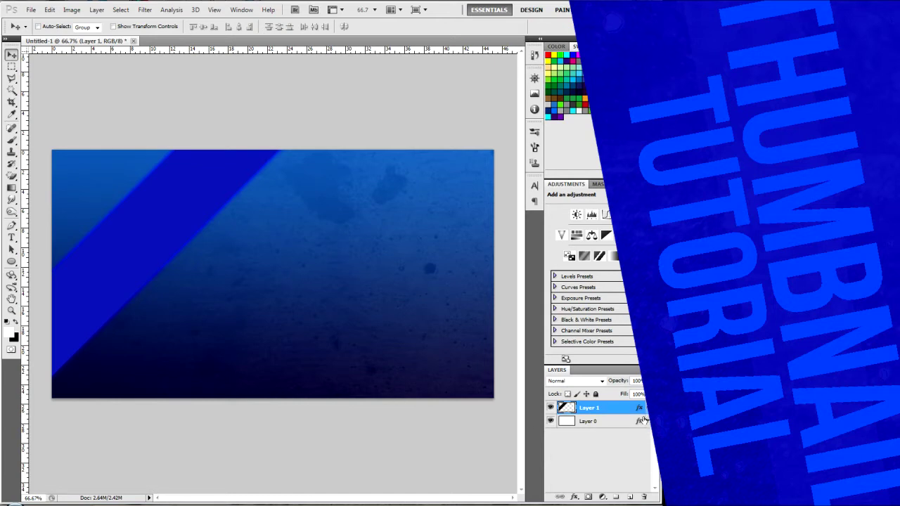
# Add a new layer and begin a 150 pt Bebas Neue text line near the middle of the canvas
pyautogui.click(629, 497)
pyautogui.press('t')
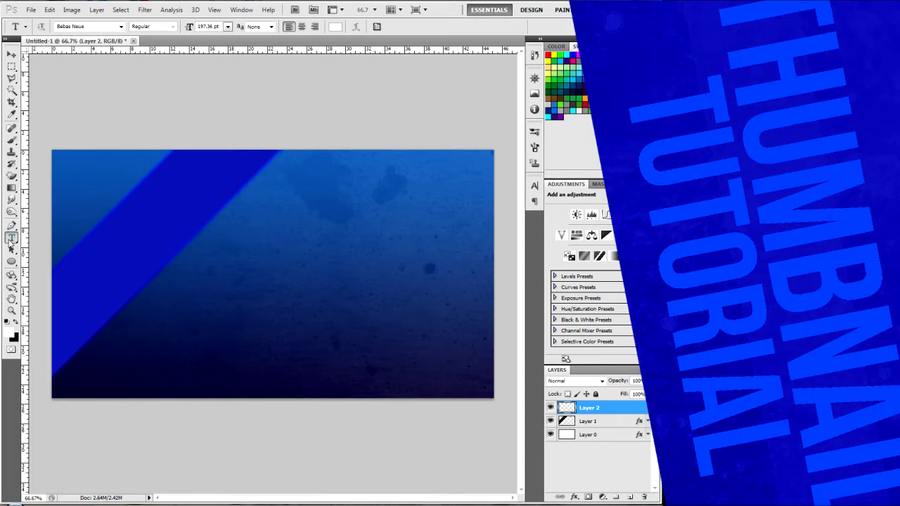
pyautogui.click(270, 244)
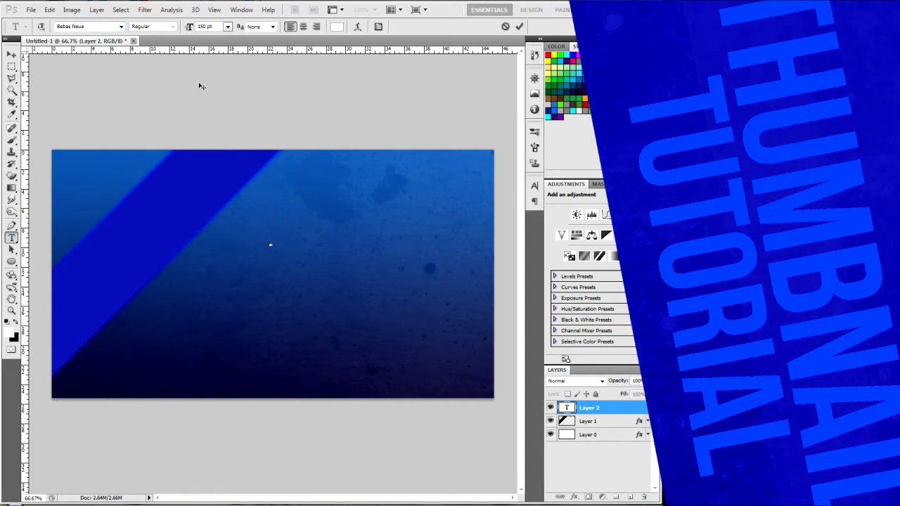
pyautogui.write('MW')
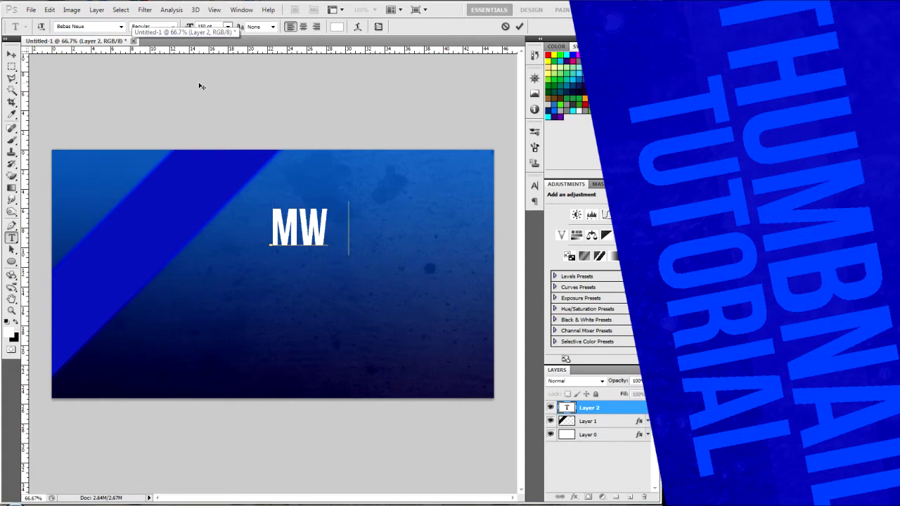
pyautogui.write('3')
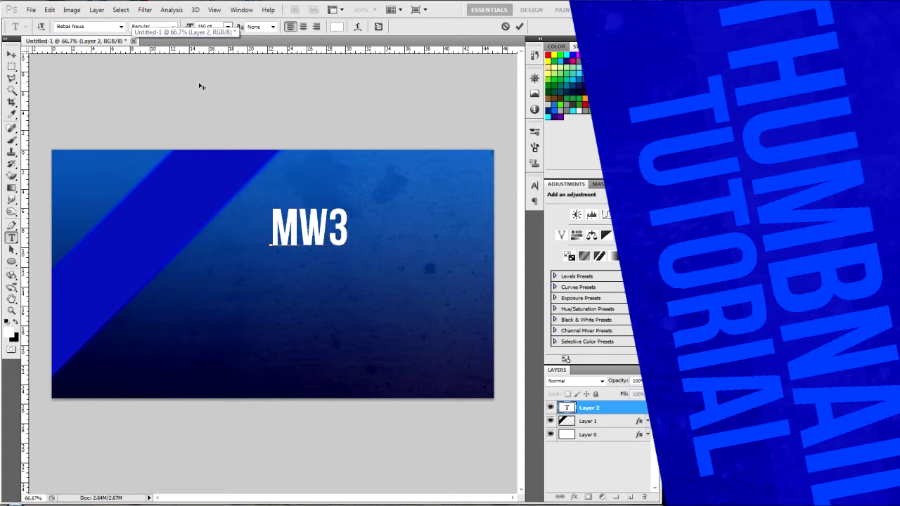
pyautogui.press('Delete')
pyautogui.press('Delete')
pyautogui.press('BackSpace')
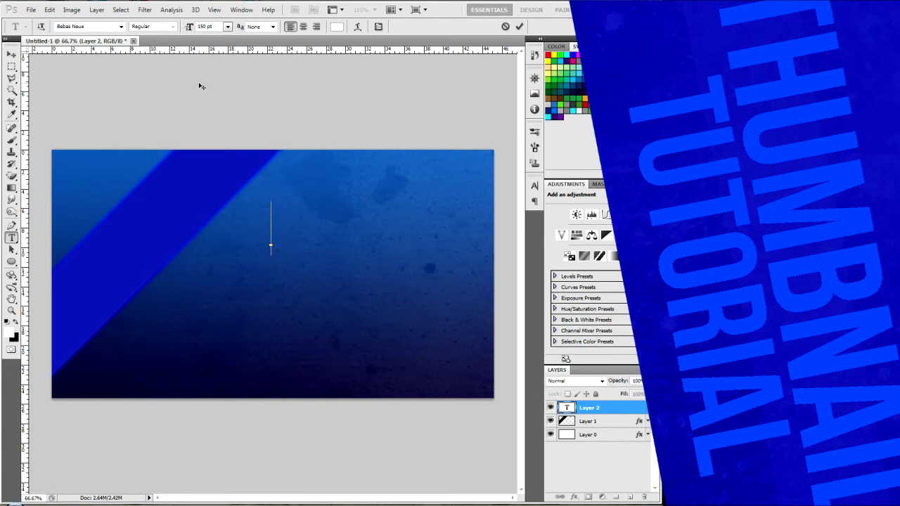
pyautogui.write('M')
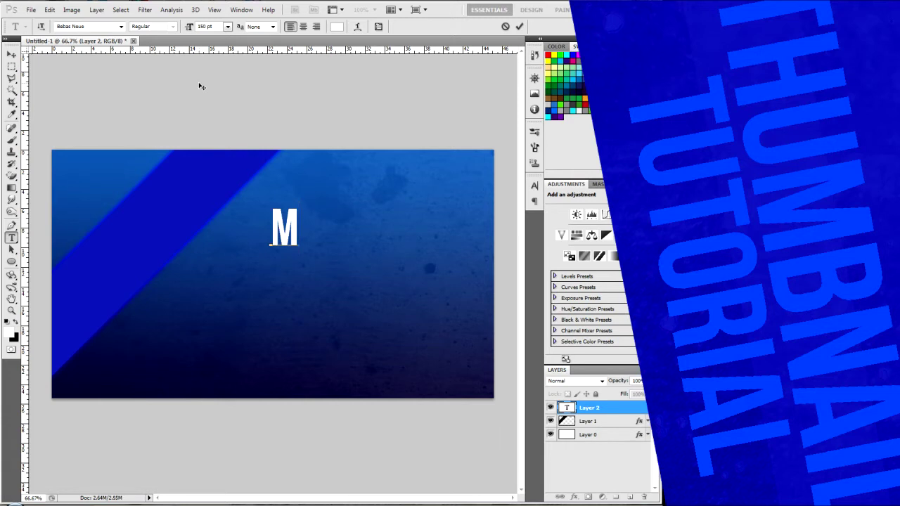
pyautogui.press('BackSpace')
# Enter the text PHOTOSHOP and move it into the right half of the canvas, close to the right edge
pyautogui.write('P')
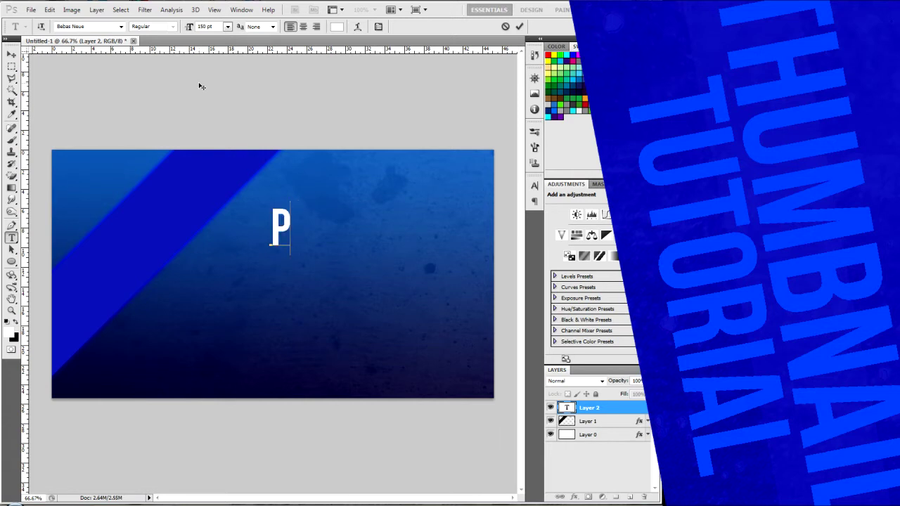
pyautogui.write('HOTODS')
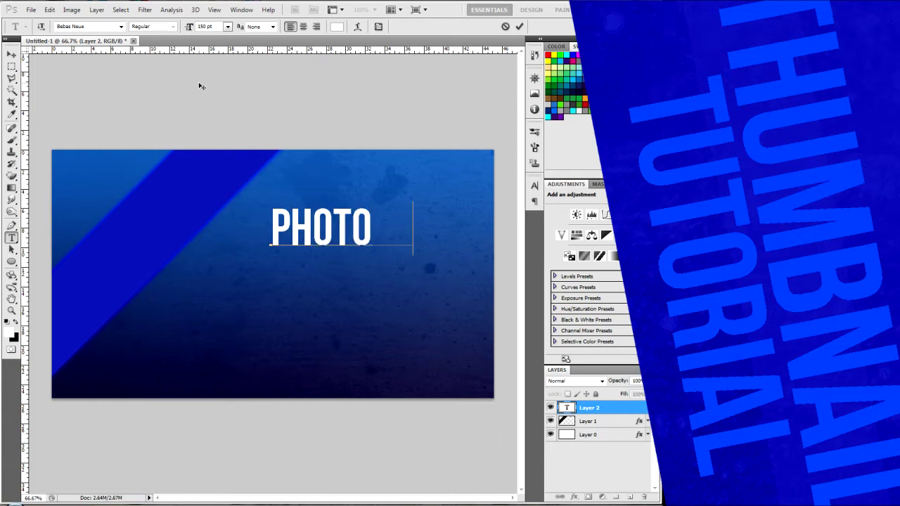
pyautogui.press('BackSpace')
pyautogui.press('BackSpace')
pyautogui.write('SHOP')
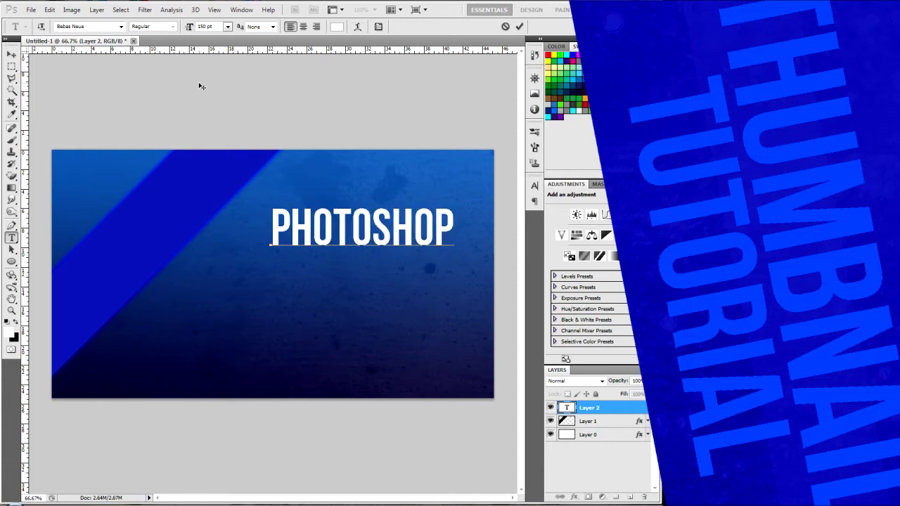
pyautogui.click(11, 54)
pyautogui.moveTo(344, 234); pyautogui.dragTo(360, 244)
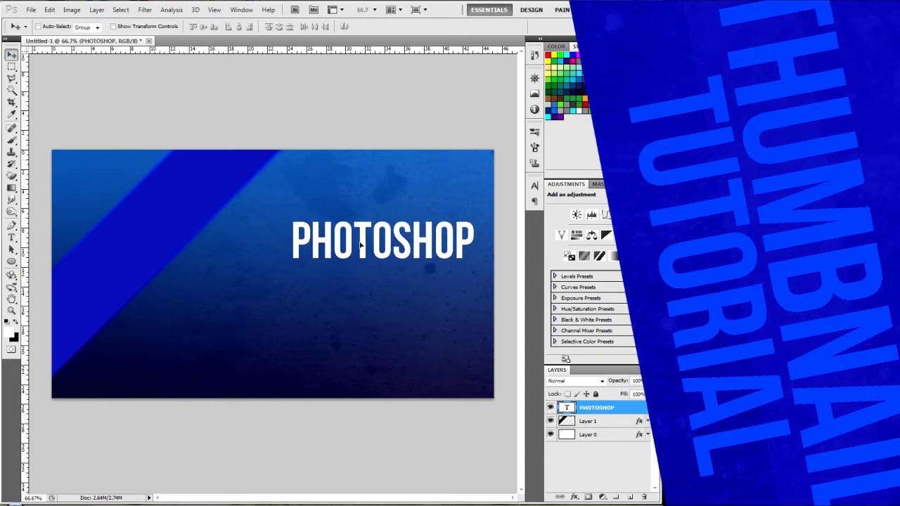
# Give the PHOTOSHOP text a linear Gradient Overlay from light grey #d9d9d9 to white
pyautogui.doubleClick(624, 411)
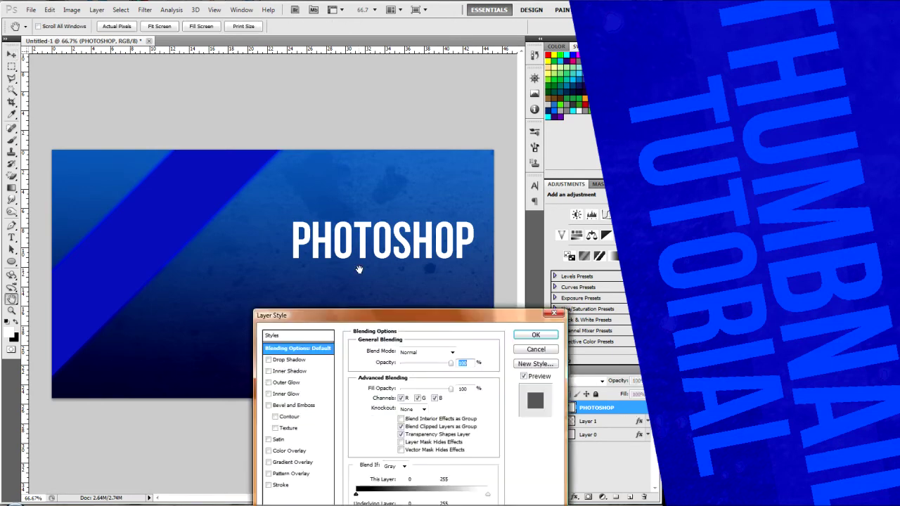
pyautogui.click(278, 461)
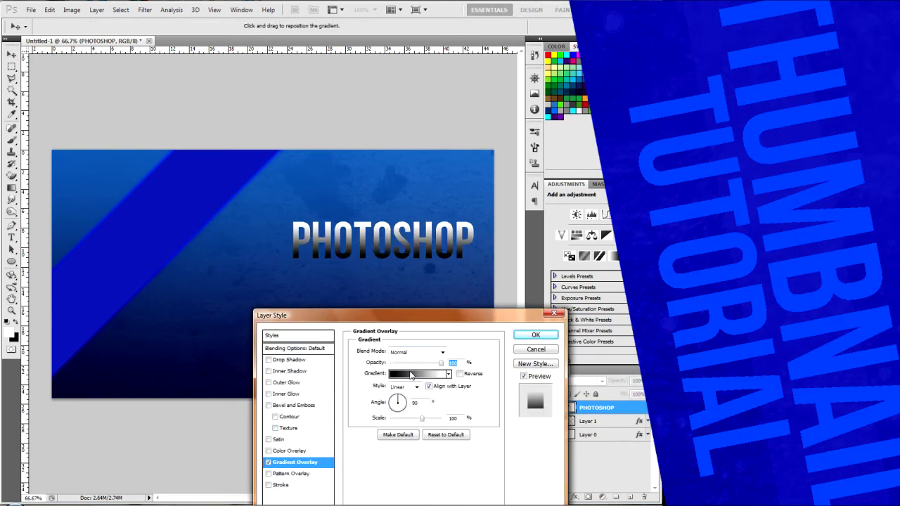
pyautogui.click(411, 375)
pyautogui.doubleClick(298, 273)
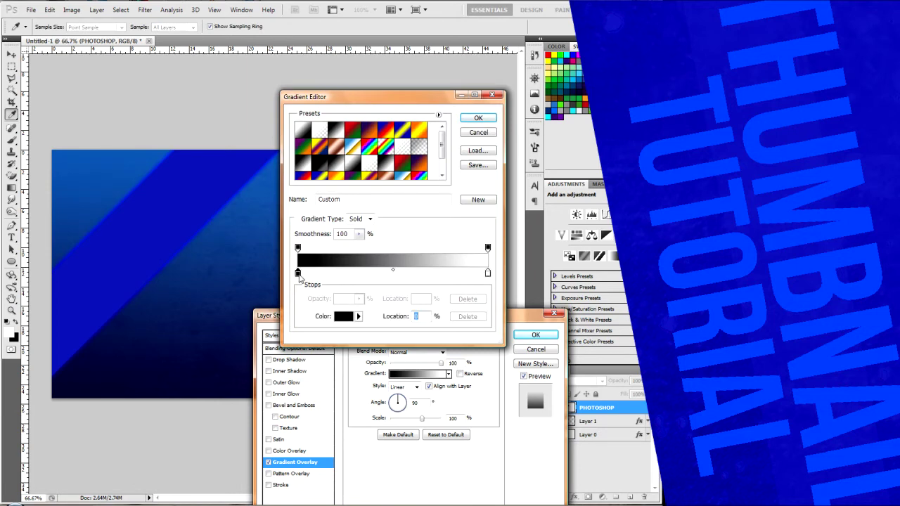
pyautogui.moveTo(323, 333); pyautogui.dragTo(295, 307)
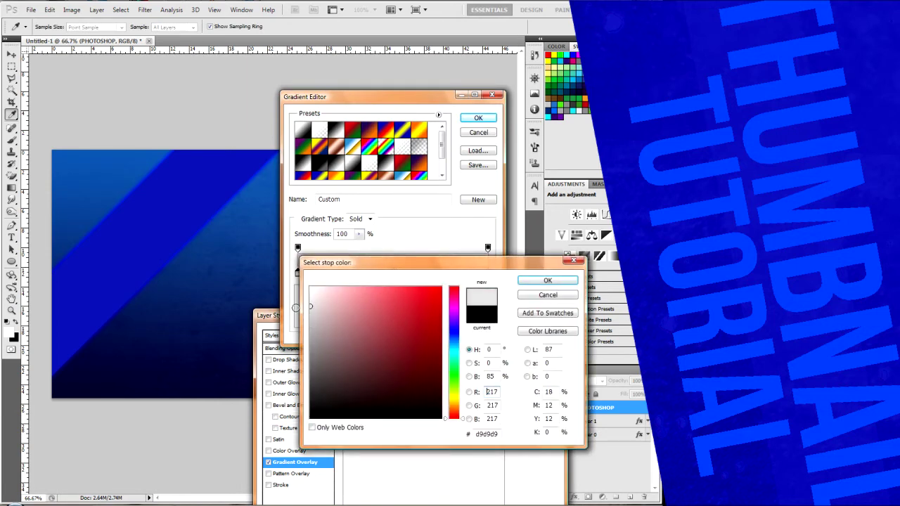
pyautogui.click(548, 281)
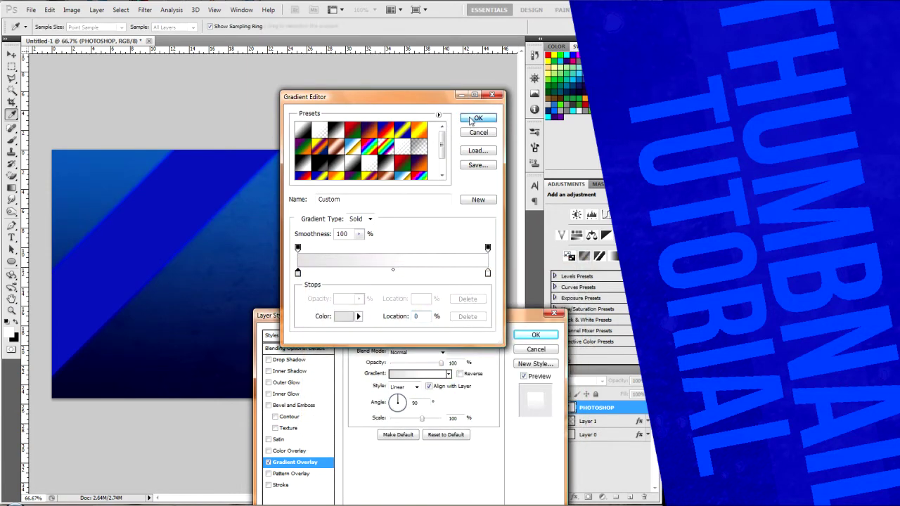
pyautogui.click(474, 118)
pyautogui.click(532, 337)
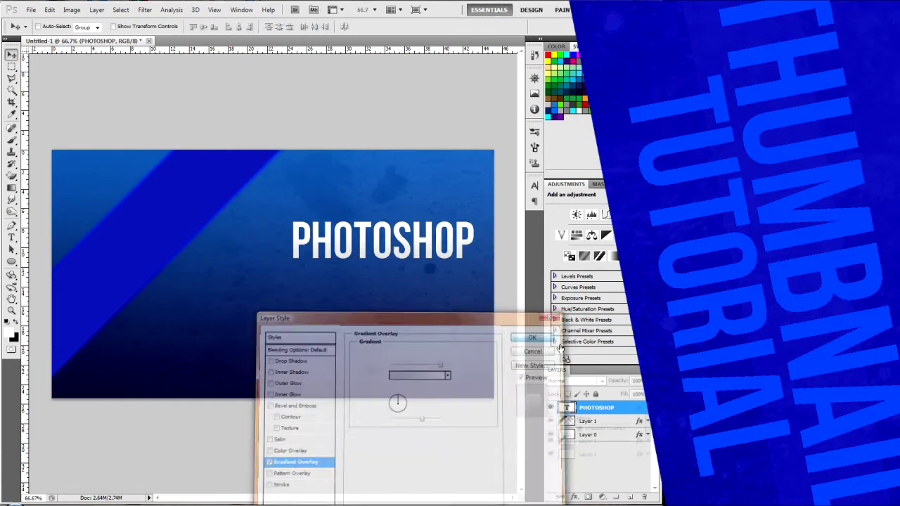
pyautogui.click(647, 408)
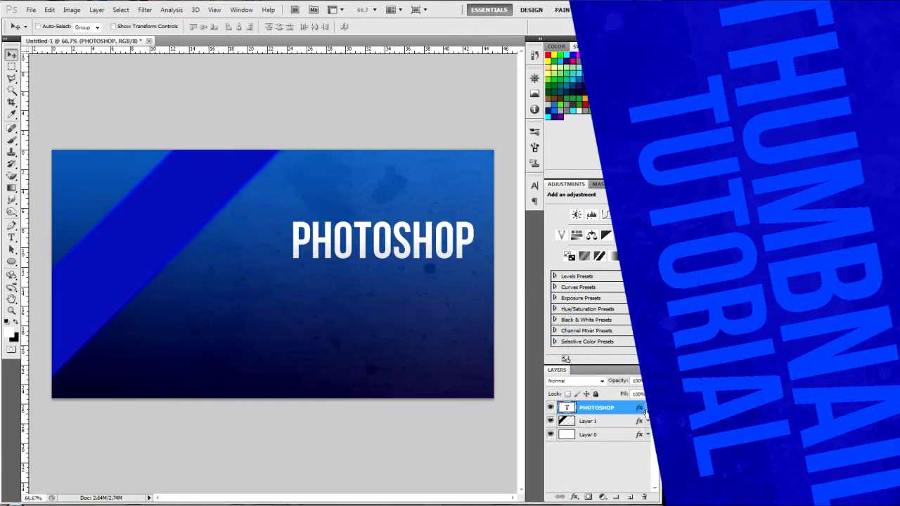
# Duplicate the PHOTOSHOP text layer, place the copy directly beneath the original and change its wording to TUTORIAL
pyautogui.hotkey('ctrl', 'j')
pyautogui.moveTo(363, 271); pyautogui.dragTo(358, 304)
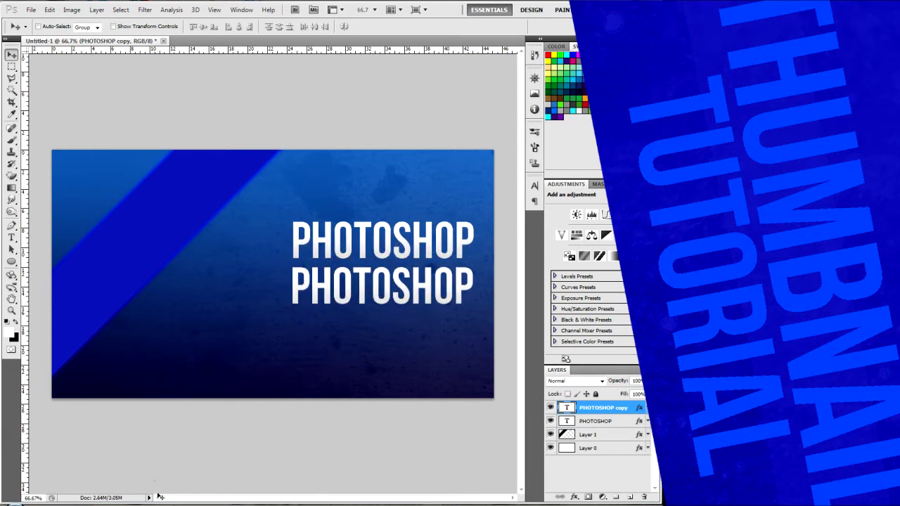
pyautogui.press('t')
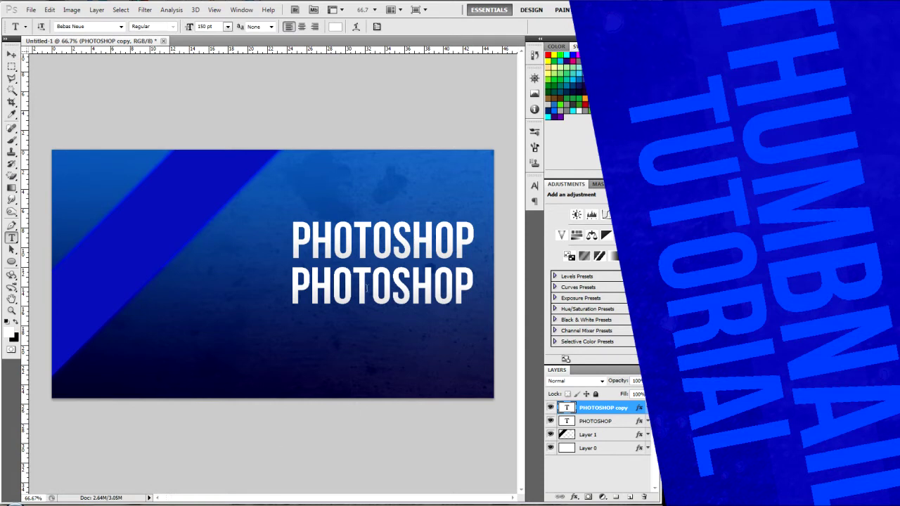
pyautogui.click(371, 287)
pyautogui.moveTo(470, 290); pyautogui.dragTo(292, 281)
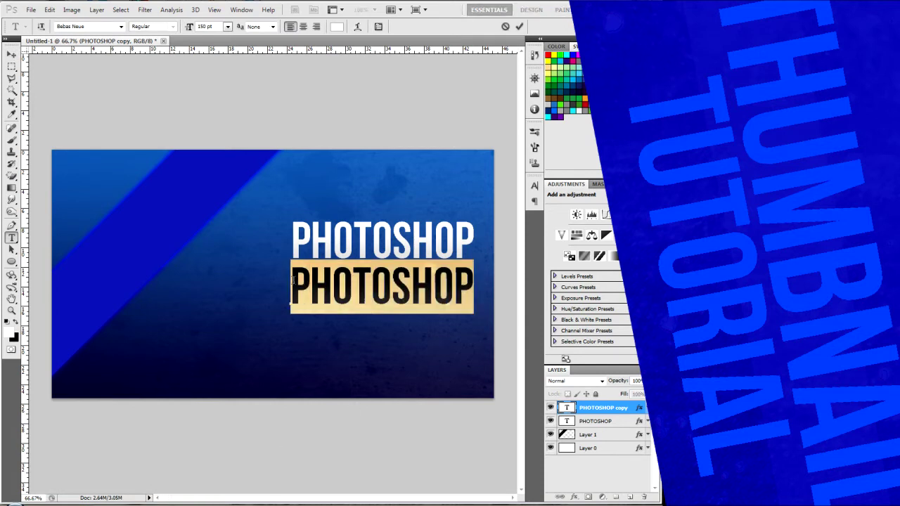
pyautogui.write('TUT')
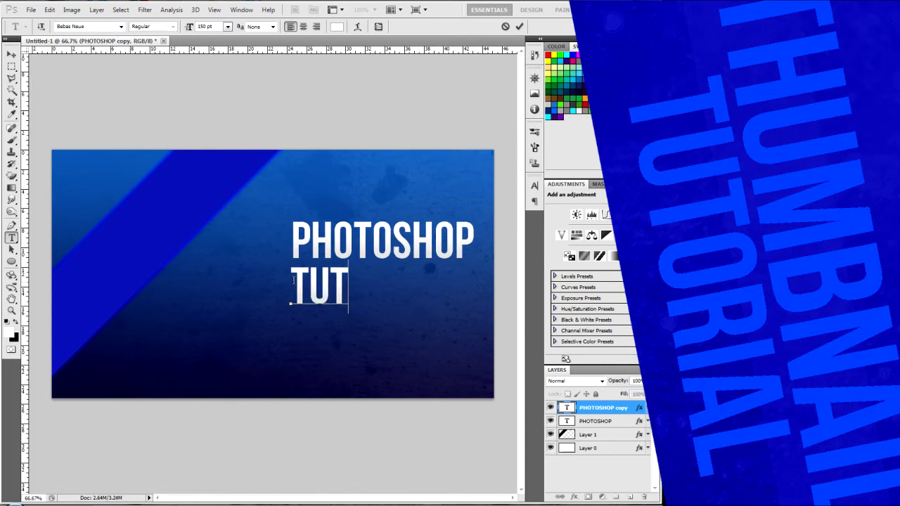
pyautogui.write('ORIAL')
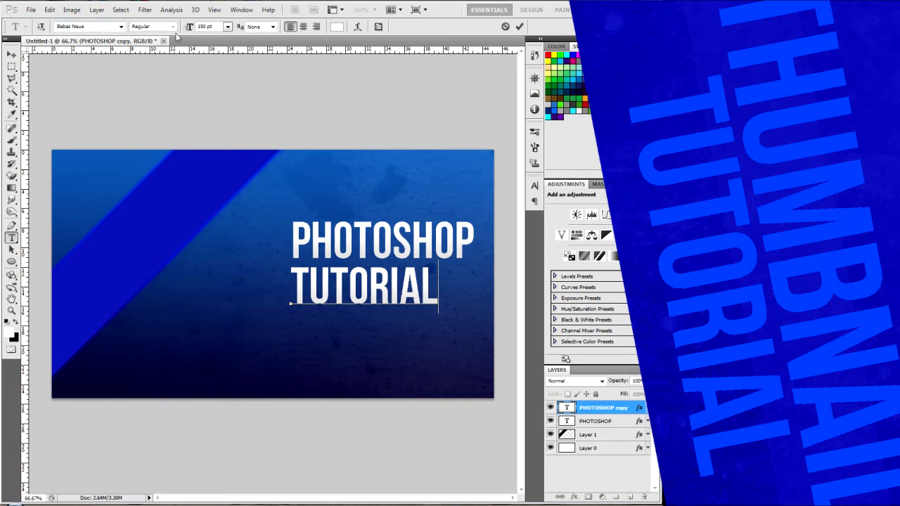
pyautogui.click(11, 54)
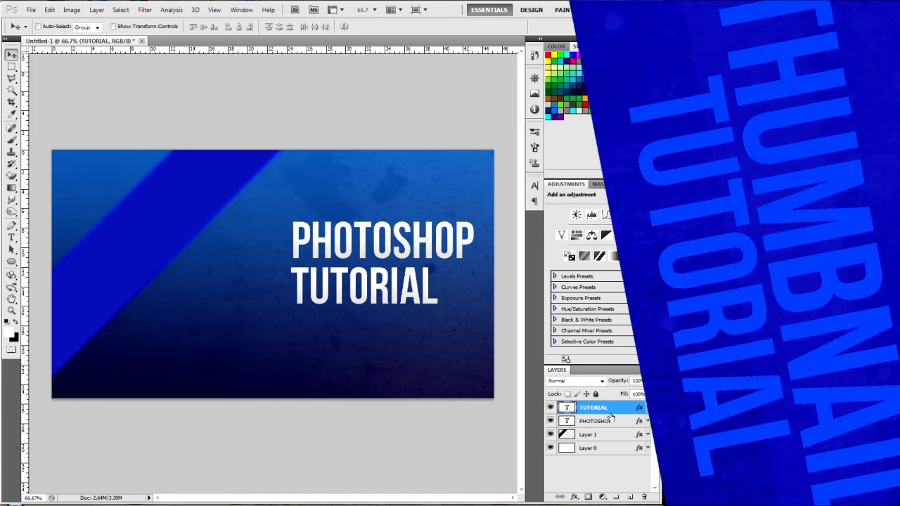
# Start a free transform of the TUTORIAL text
pyautogui.hotkey('ctrl', 't')
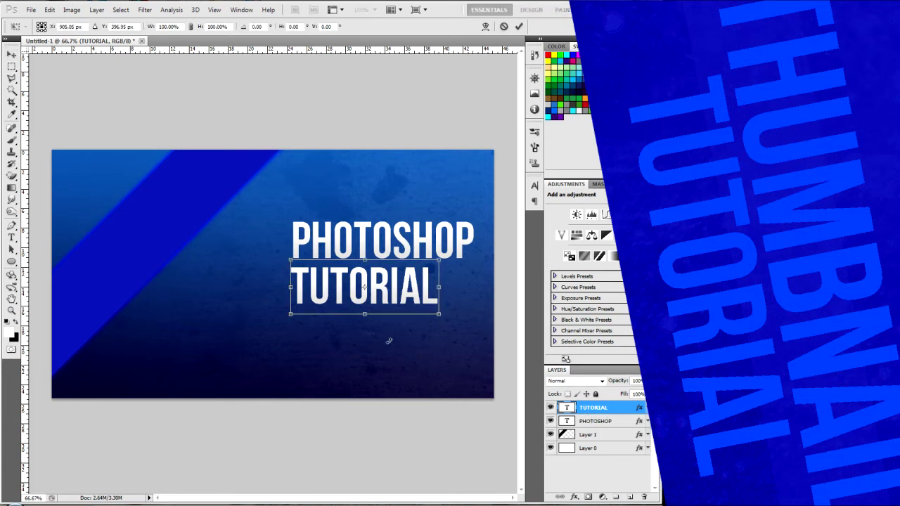